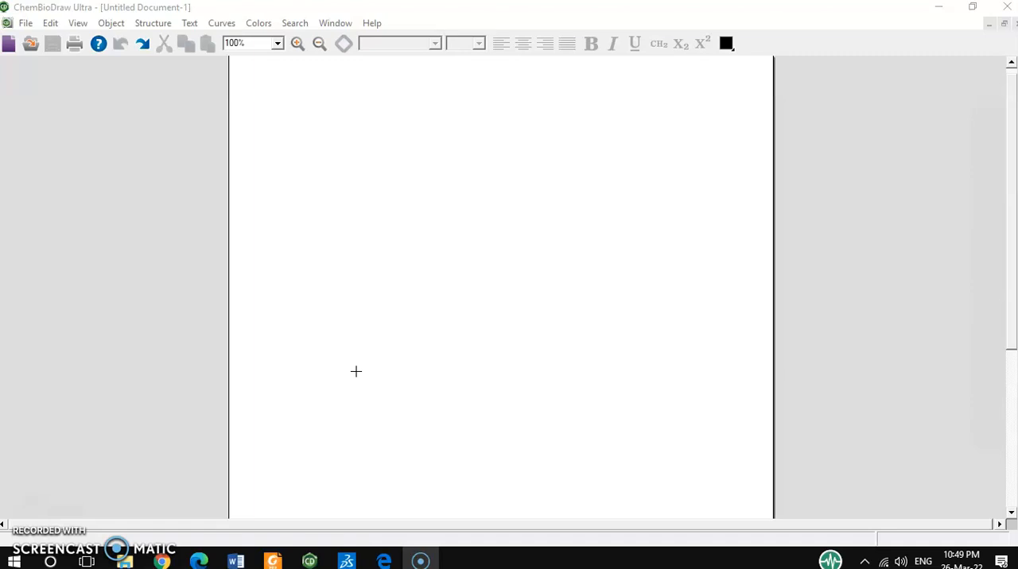
Place the tryptophan structure from the Amino Acids templates on the page and close the template palette.
click(433, 246)
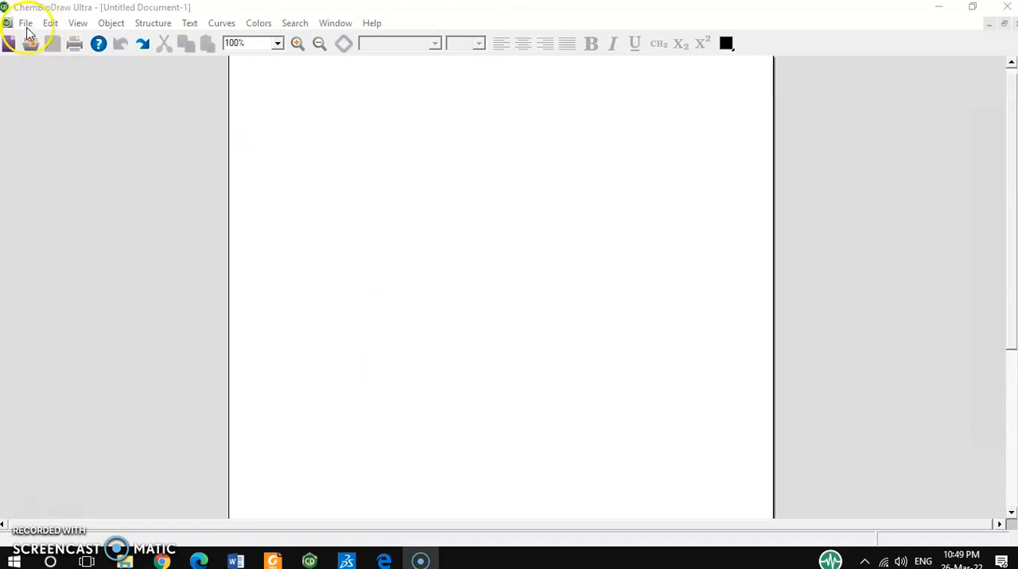
click(79, 24)
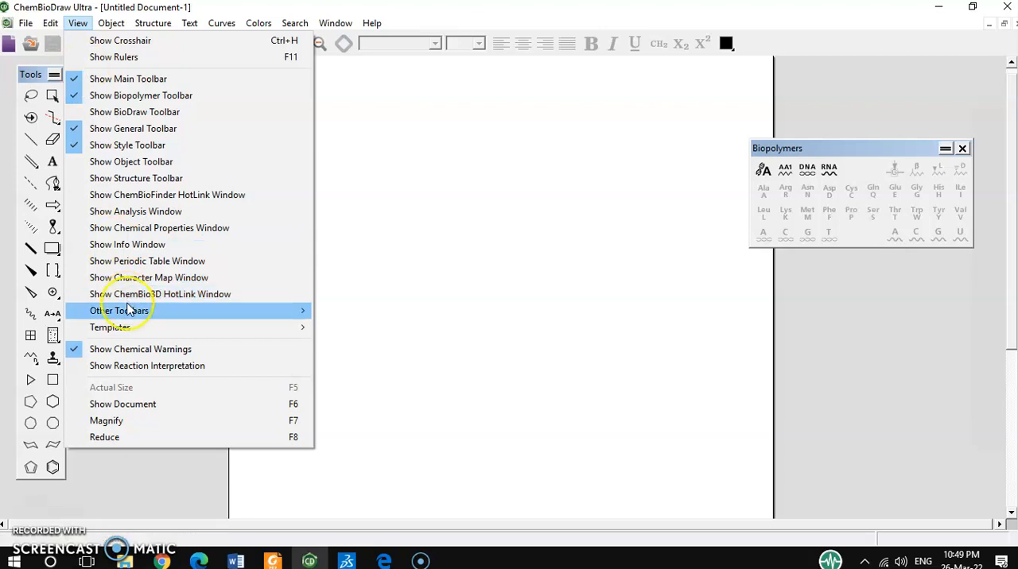
mouse_move(132, 329)
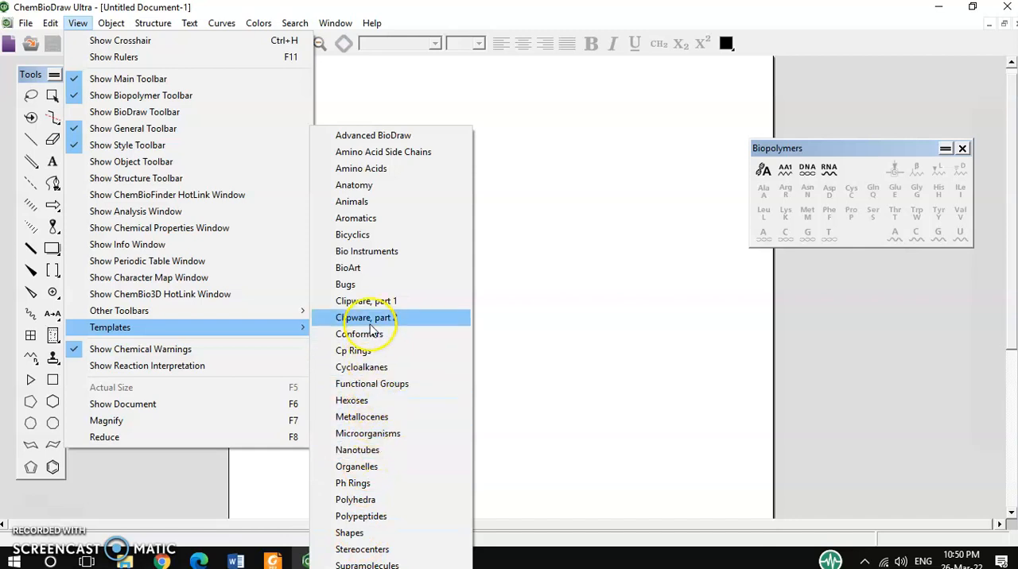
click(376, 175)
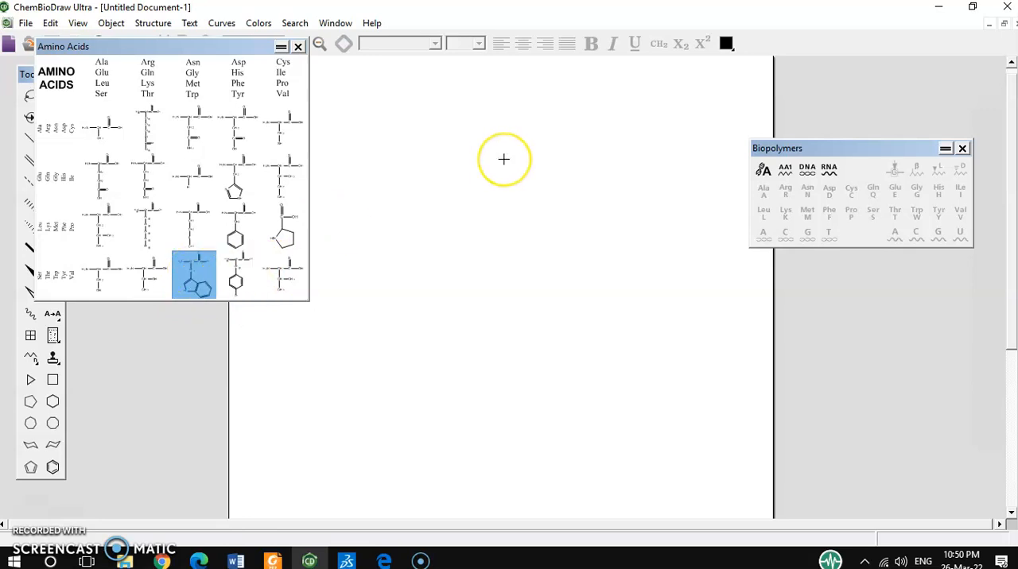
click(442, 187)
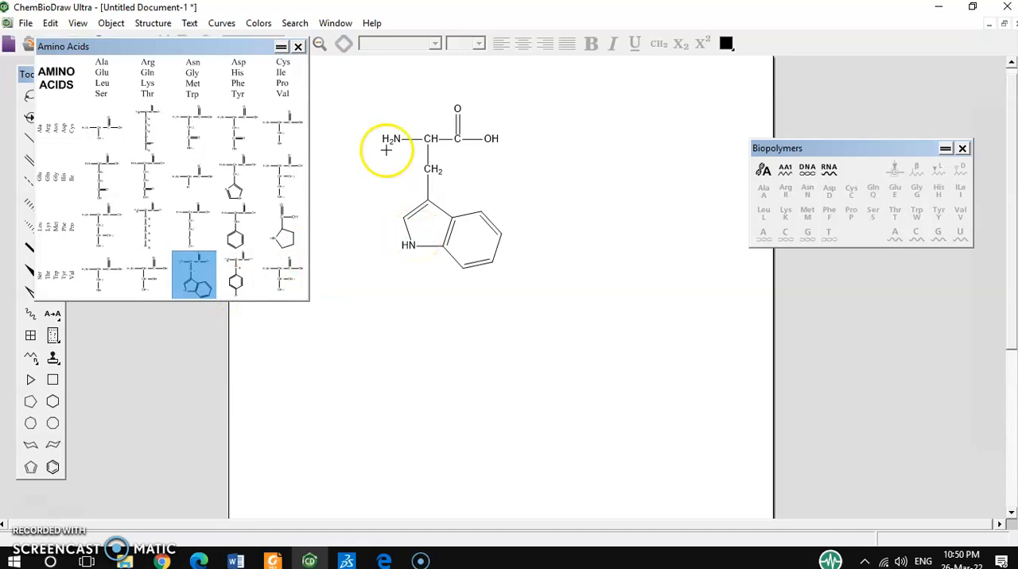
click(298, 47)
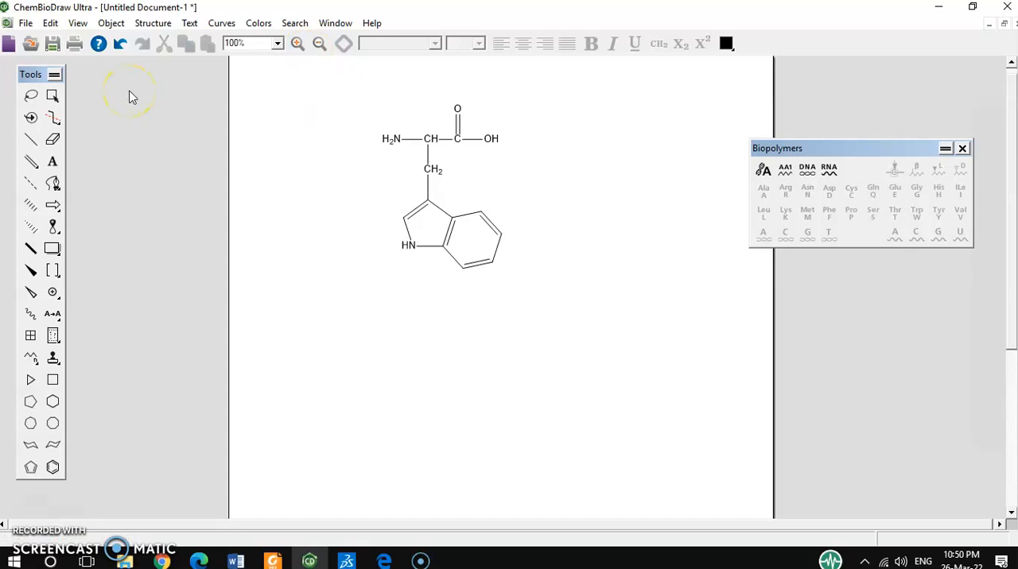
Select the whole structure and review the file formats offered by Save As, without saving.
click(30, 96)
key(ctrl+a)
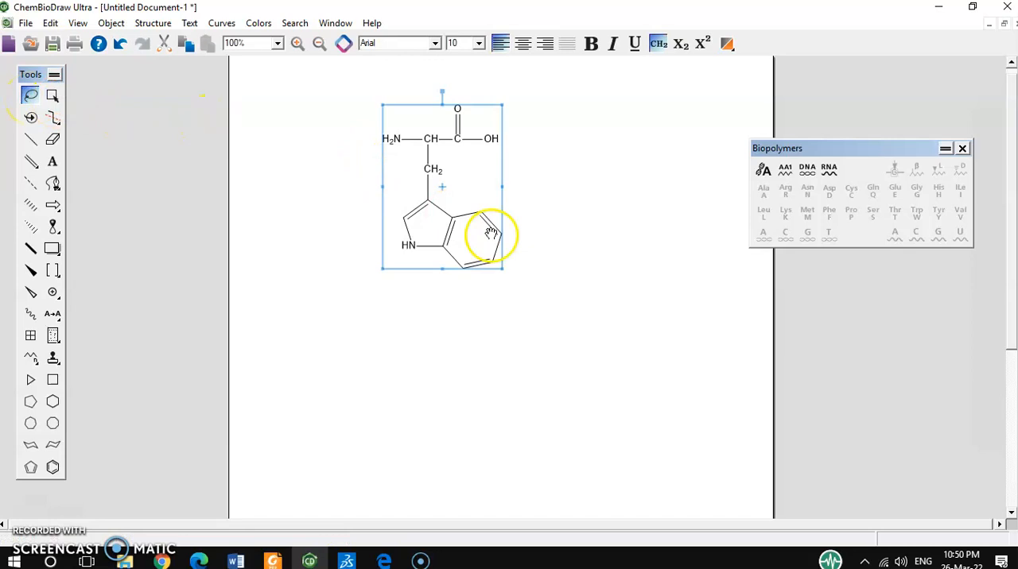
click(25, 24)
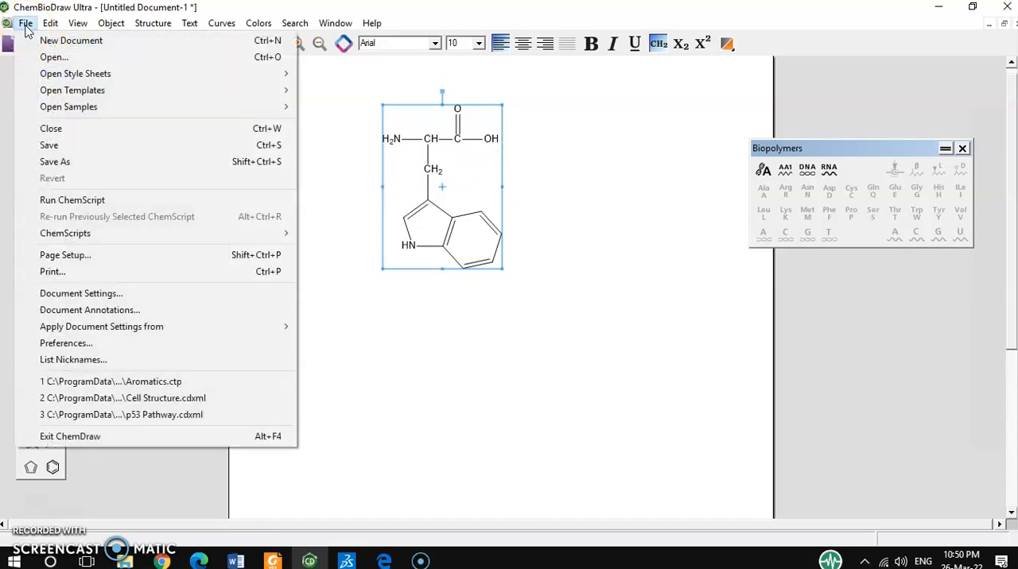
click(50, 162)
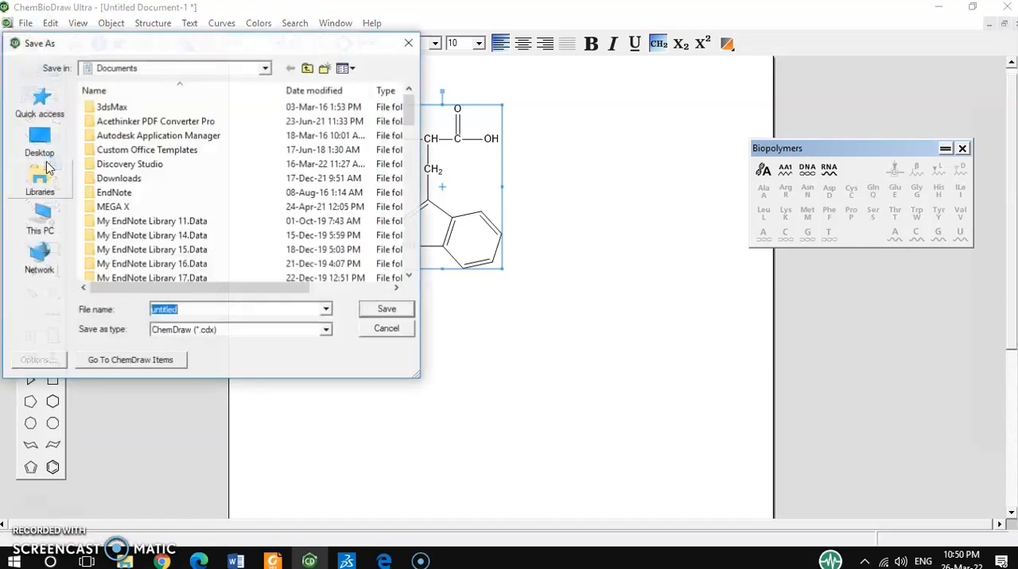
click(327, 331)
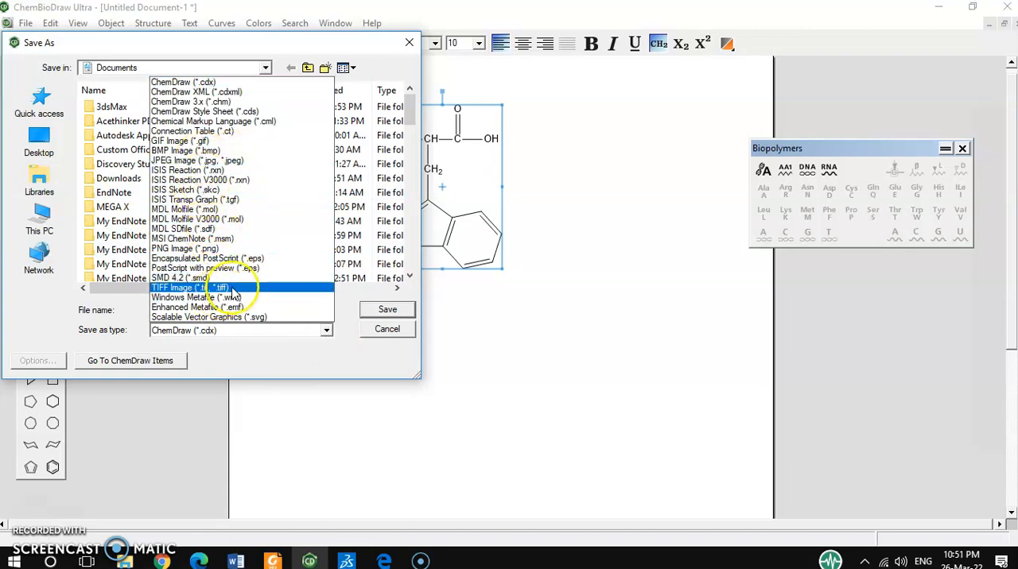
click(386, 334)
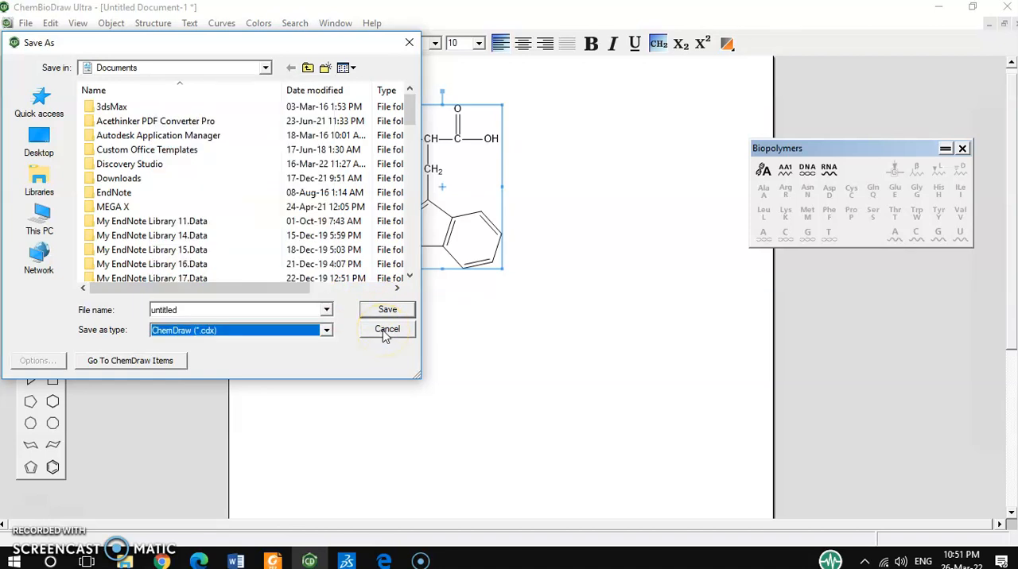
click(386, 332)
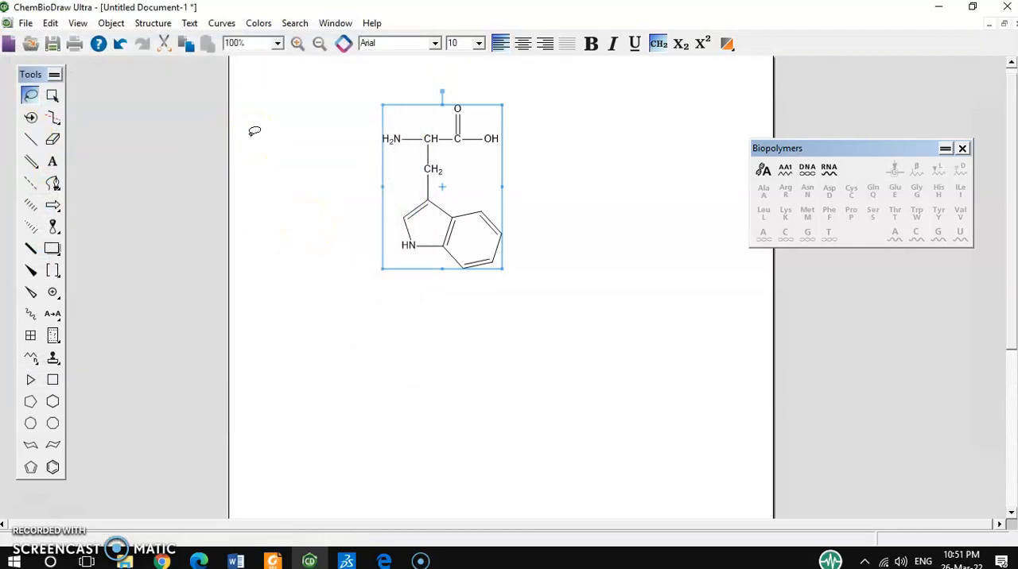
Tilt the whole tryptophan structure slightly with the Structure Perspective tool.
click(88, 137)
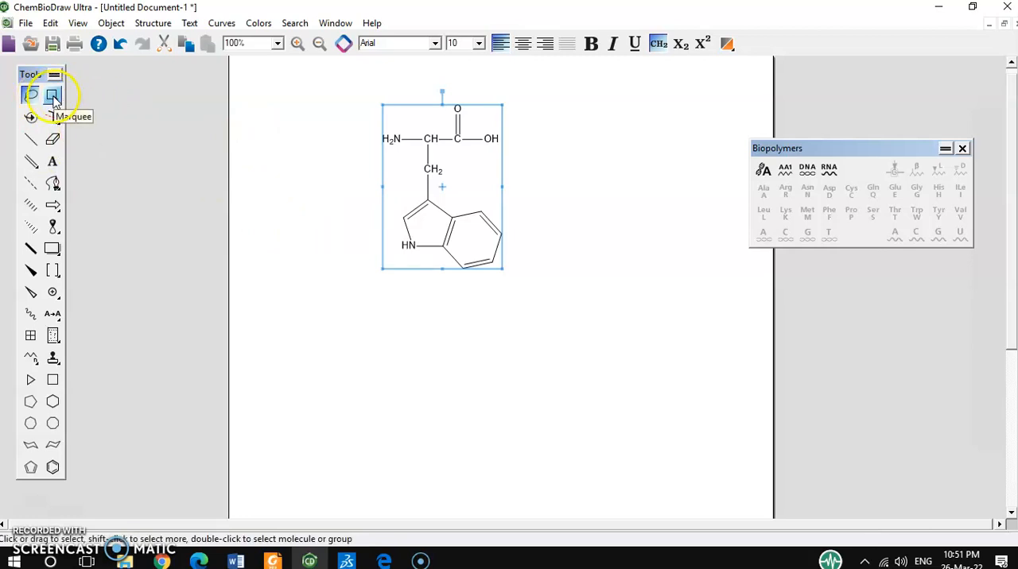
click(32, 119)
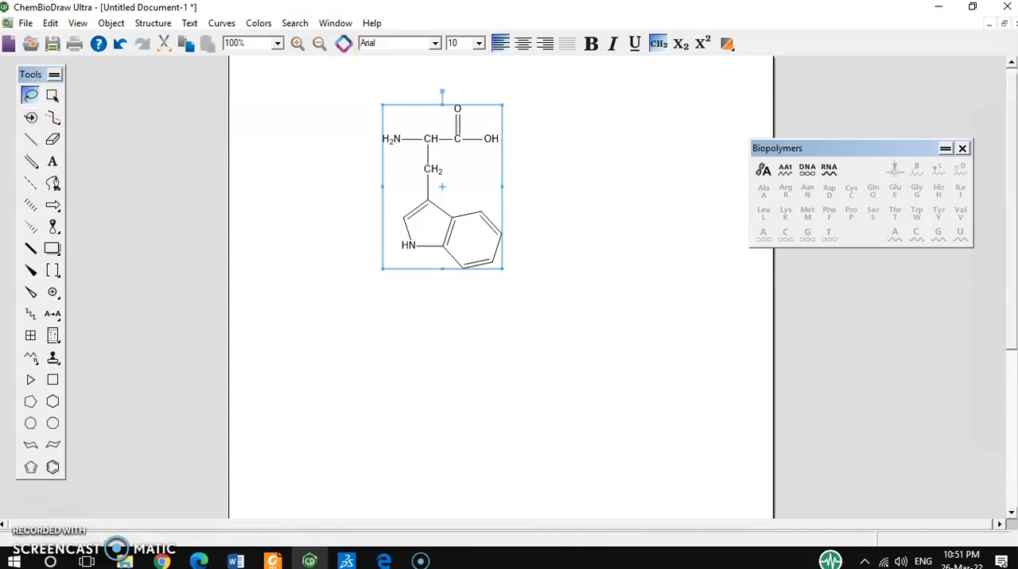
click(31, 120)
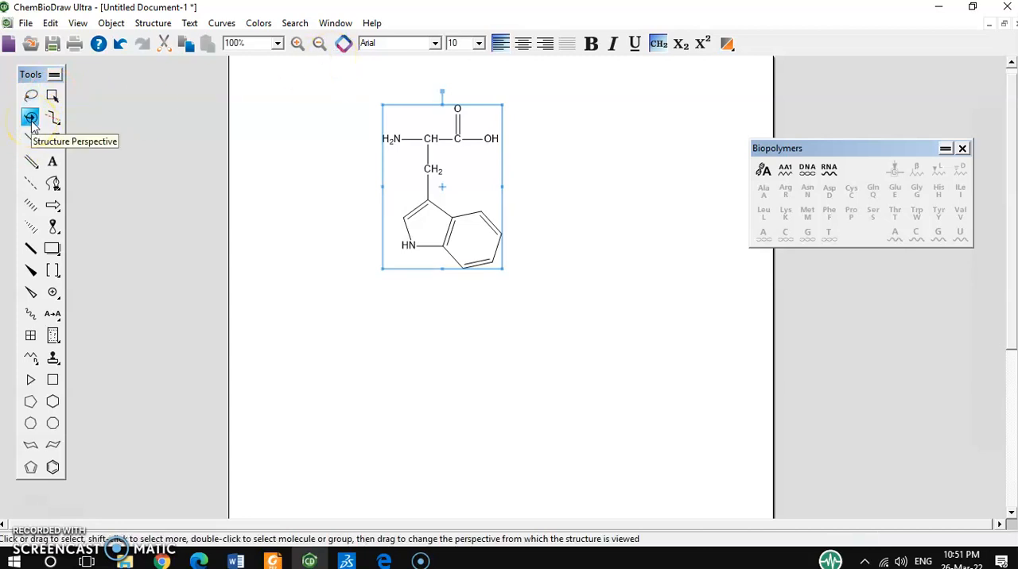
drag(377, 96, 521, 284)
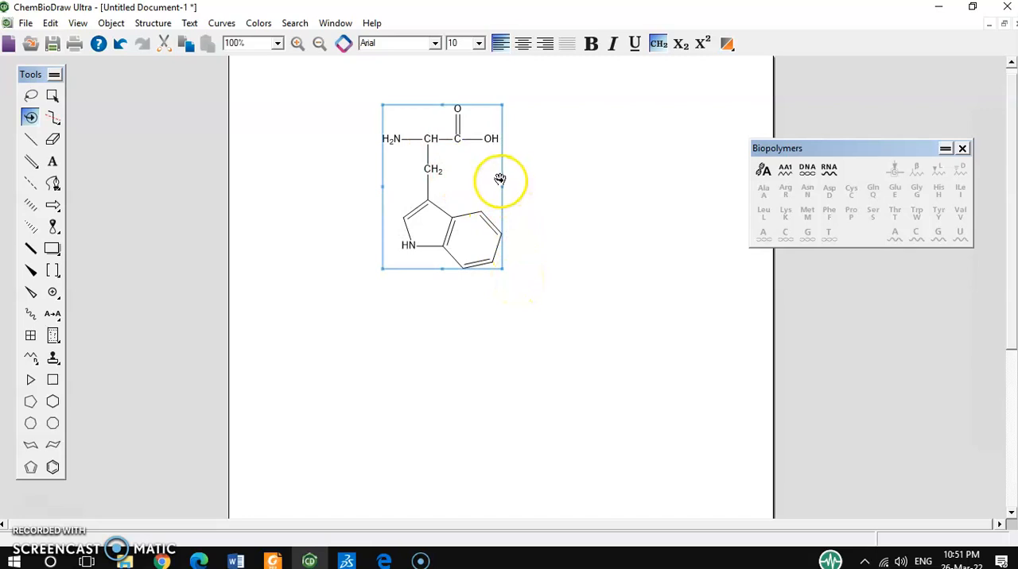
drag(500, 180, 479, 171)
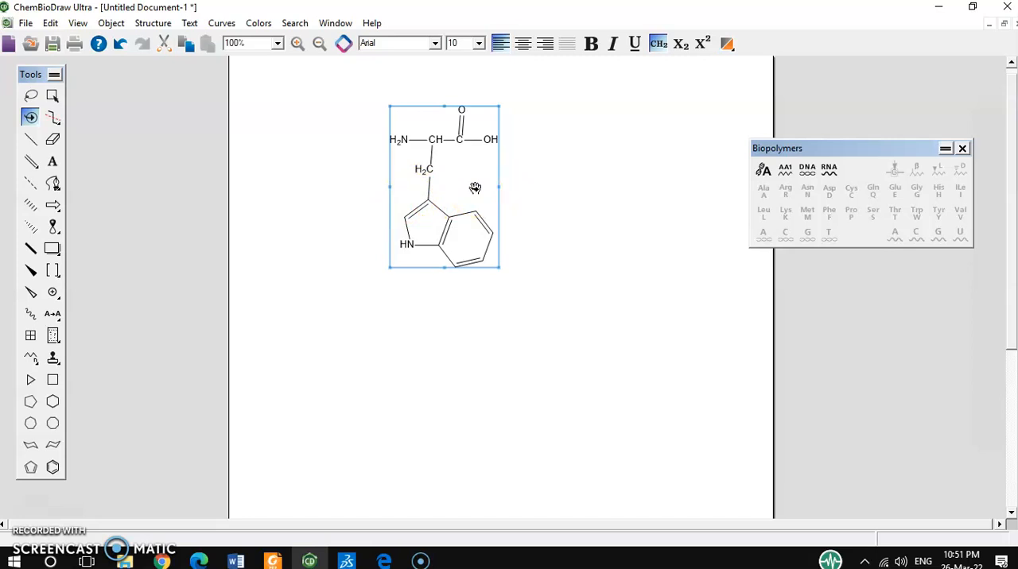
Try fragmenting the structure at the bond between the CH2 group and the indole ring, and undo the split.
click(56, 119)
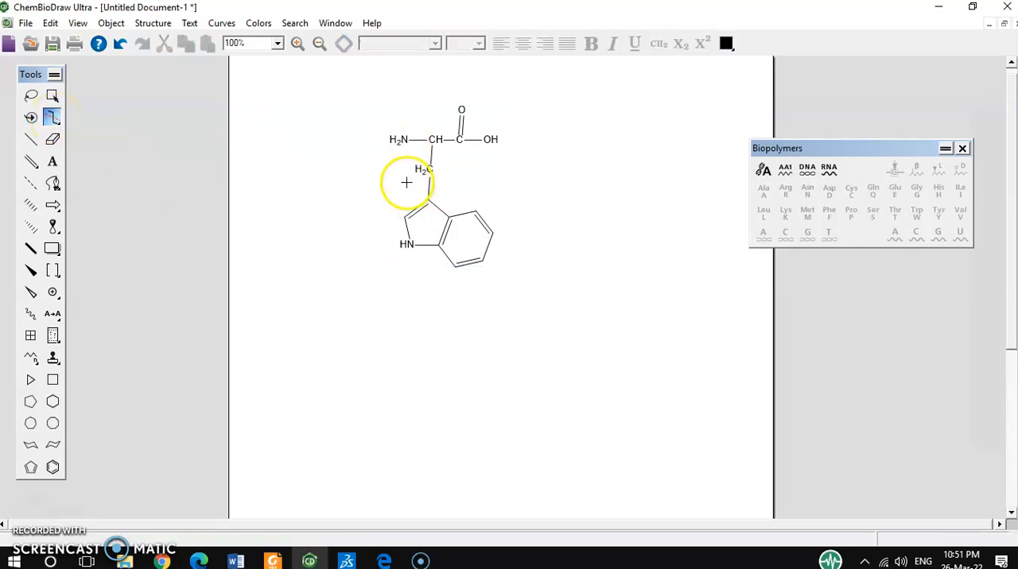
drag(406, 183, 452, 191)
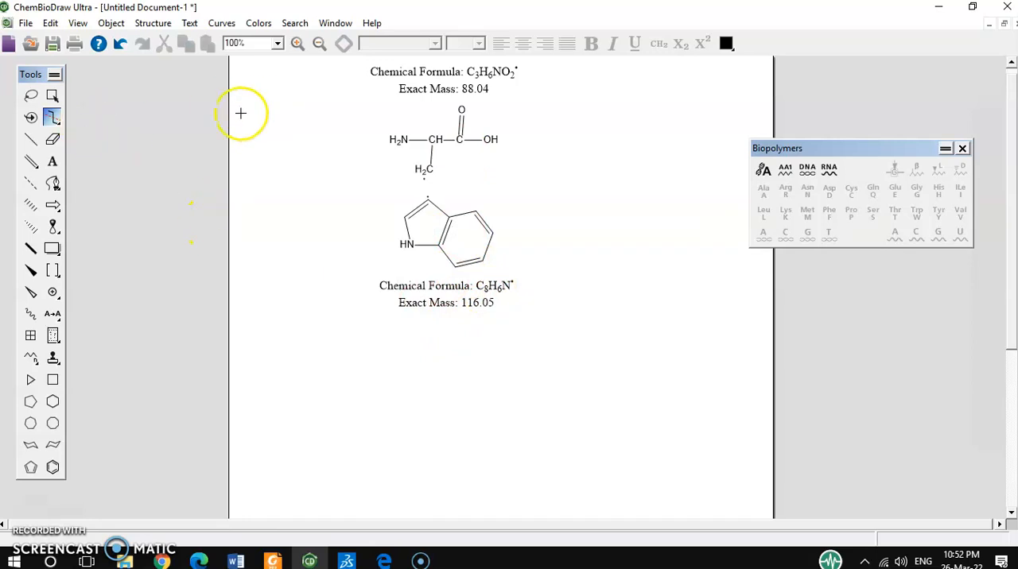
key(ctrl+z)
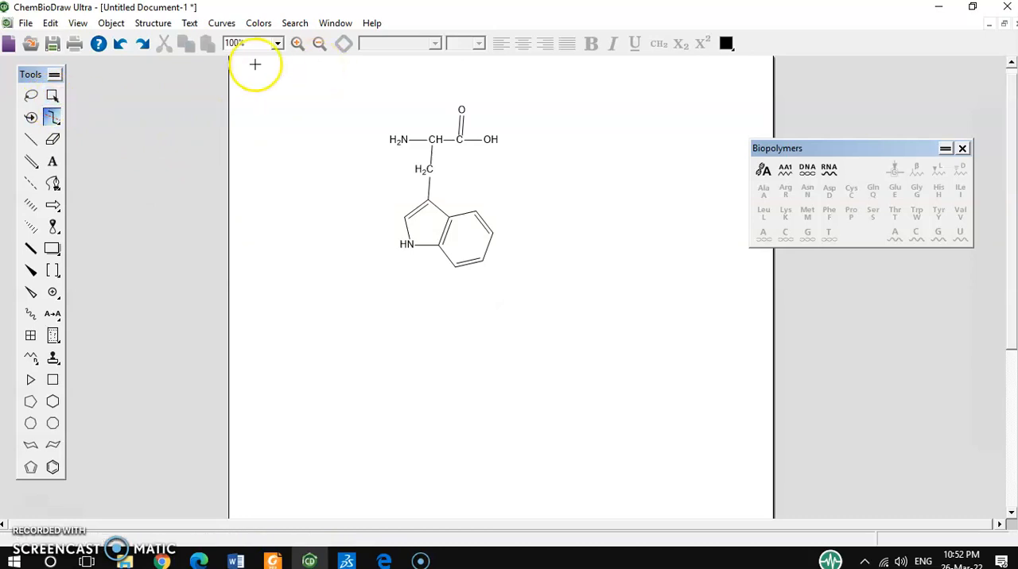
Try moving the structure down and to the right, lasso its amine side, and undo the move.
click(51, 97)
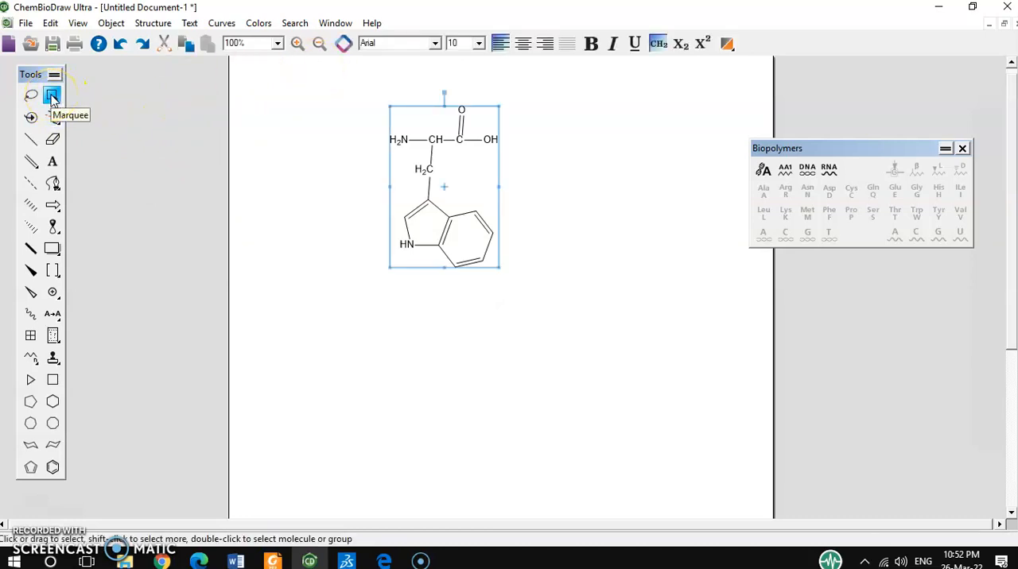
click(520, 165)
drag(520, 166, 530, 209)
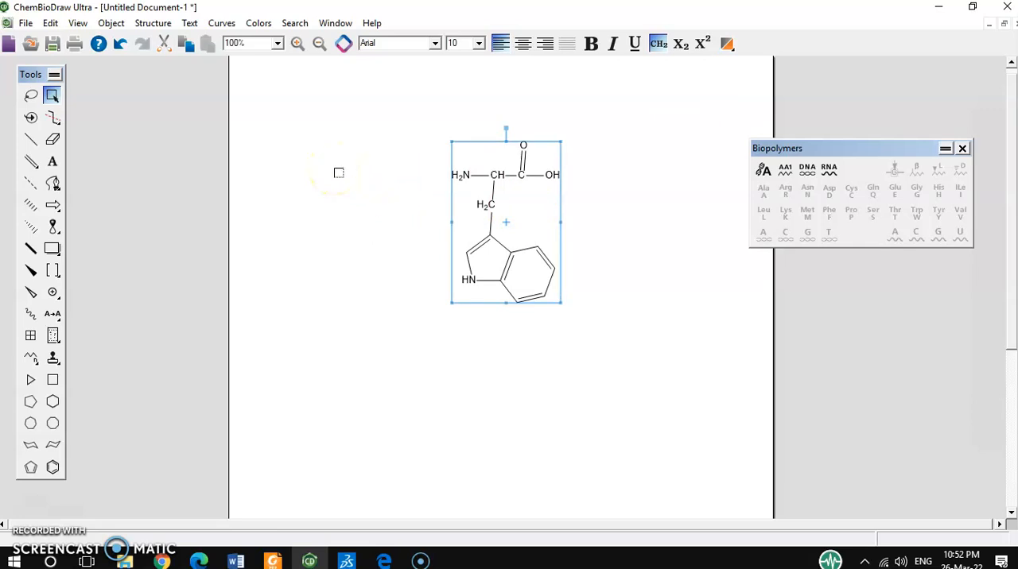
click(384, 257)
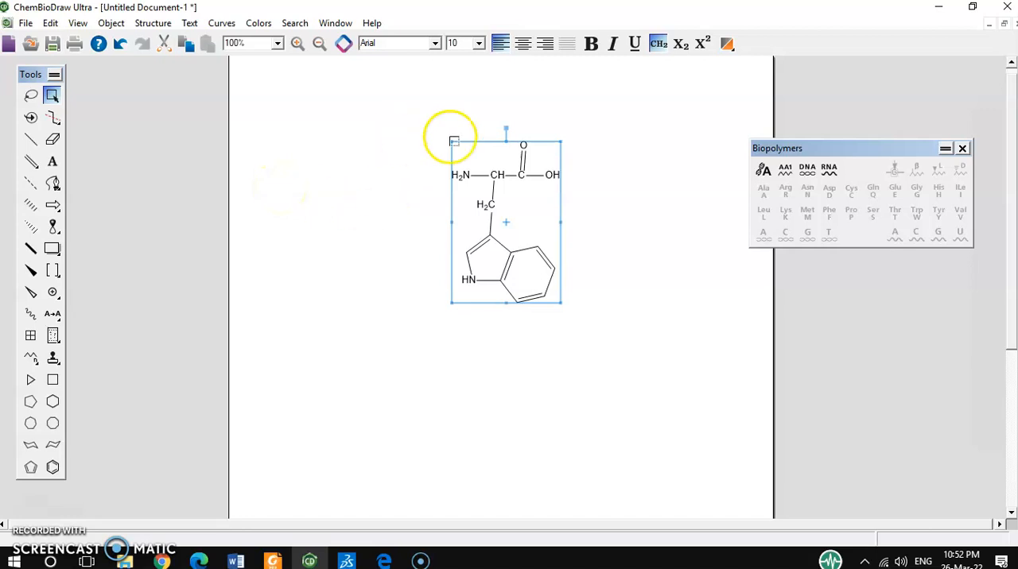
click(30, 95)
mouse_move(419, 125)
mouse_down()
mouse_move(443, 138)
mouse_move(468, 326)
mouse_move(391, 352)
mouse_up()
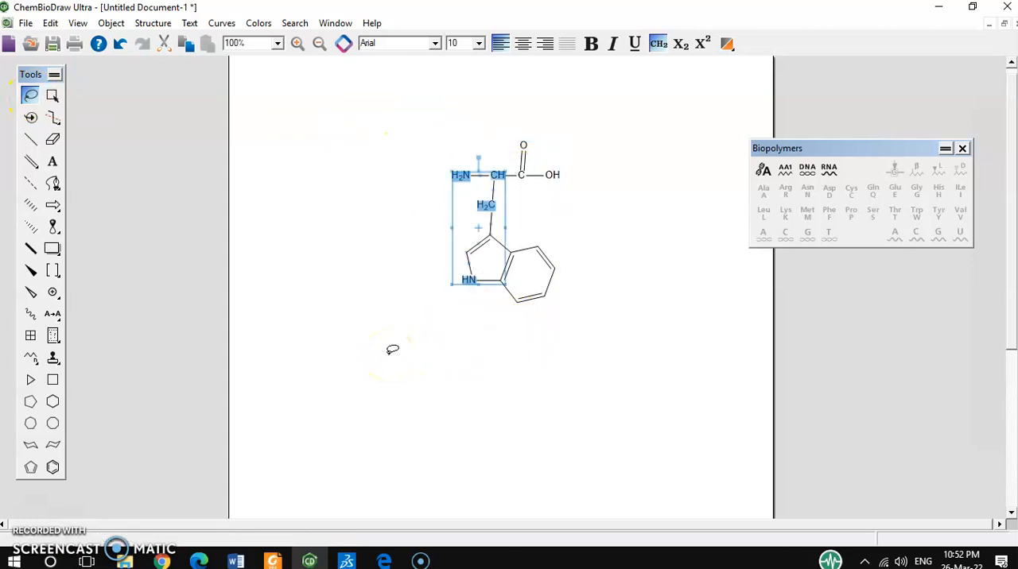
key(ctrl+z)
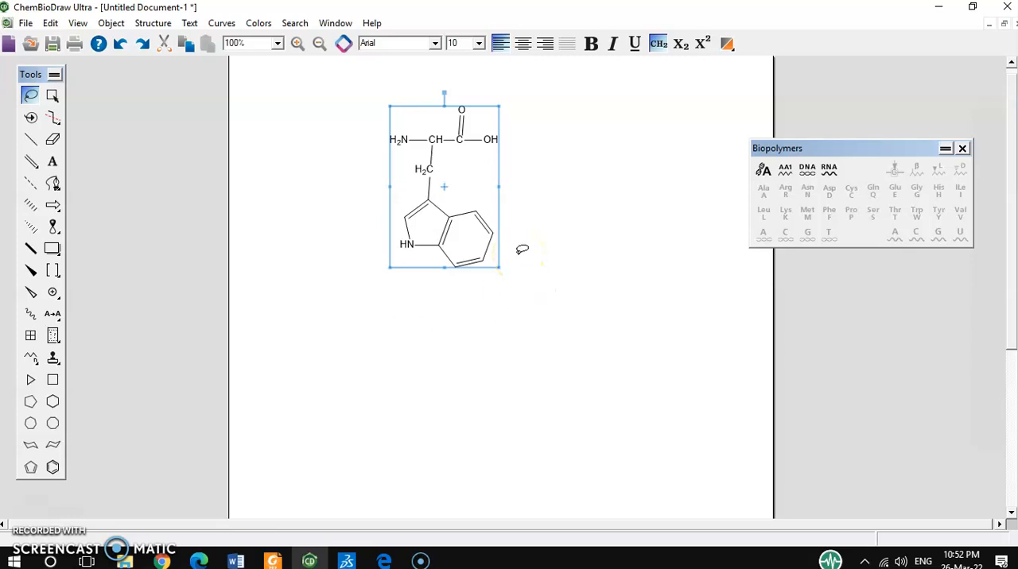
Copy the whole tryptophan structure and switch to Discovery Studio Visualizer.
key(ctrl+c)
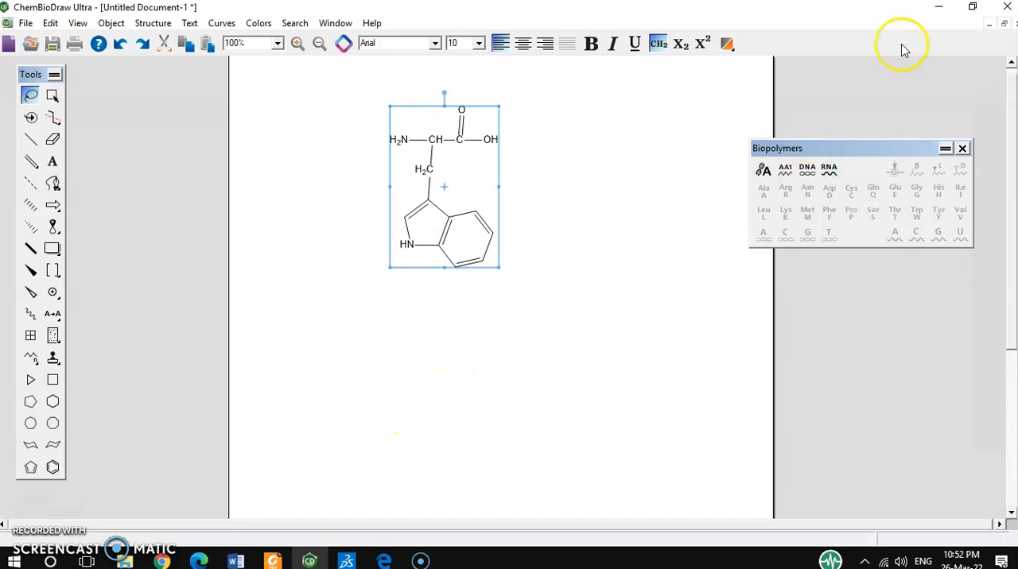
click(940, 11)
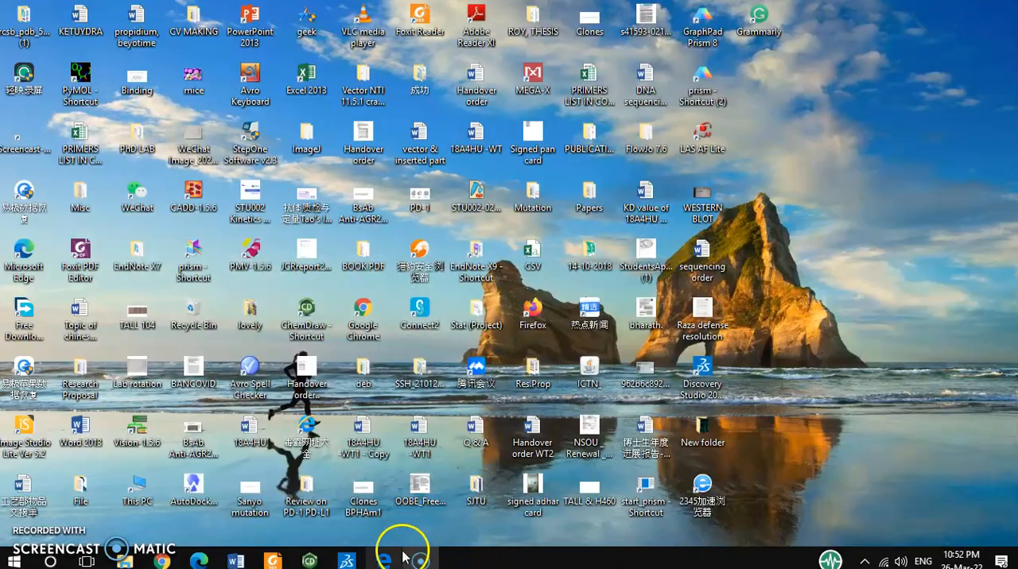
click(343, 560)
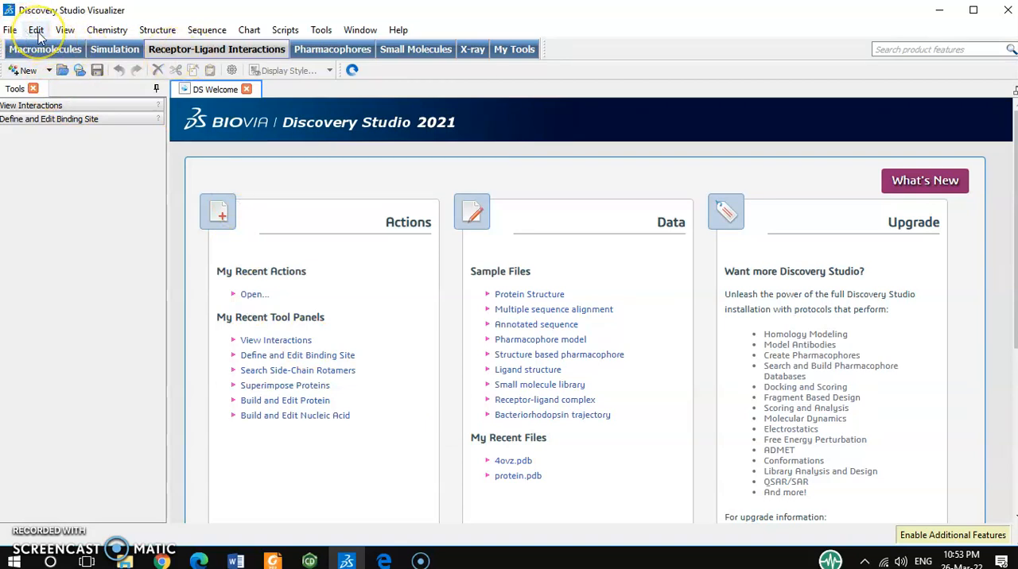
Create a new Molecule Window and paste the copied tryptophan structure into it.
click(9, 32)
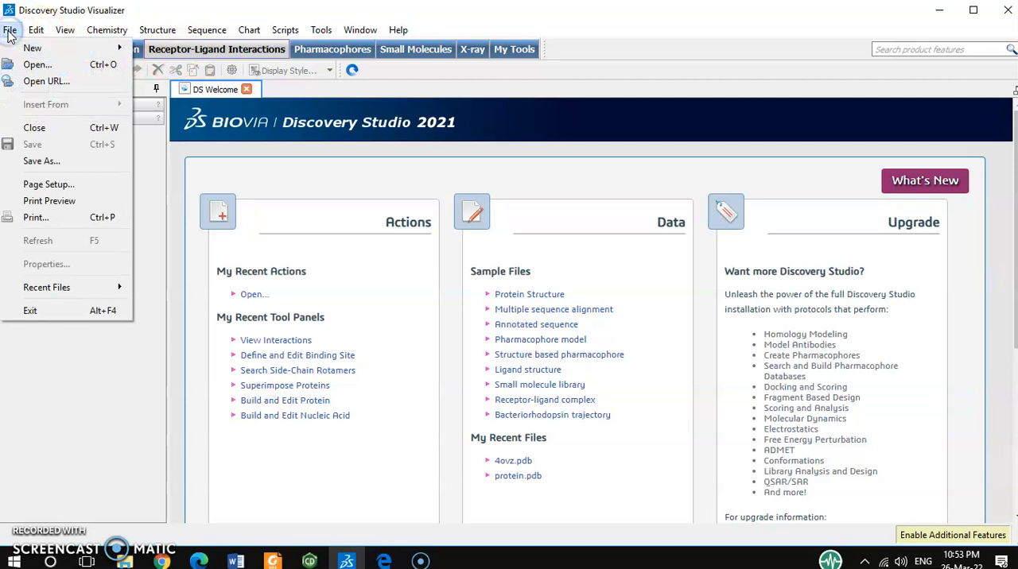
mouse_move(17, 50)
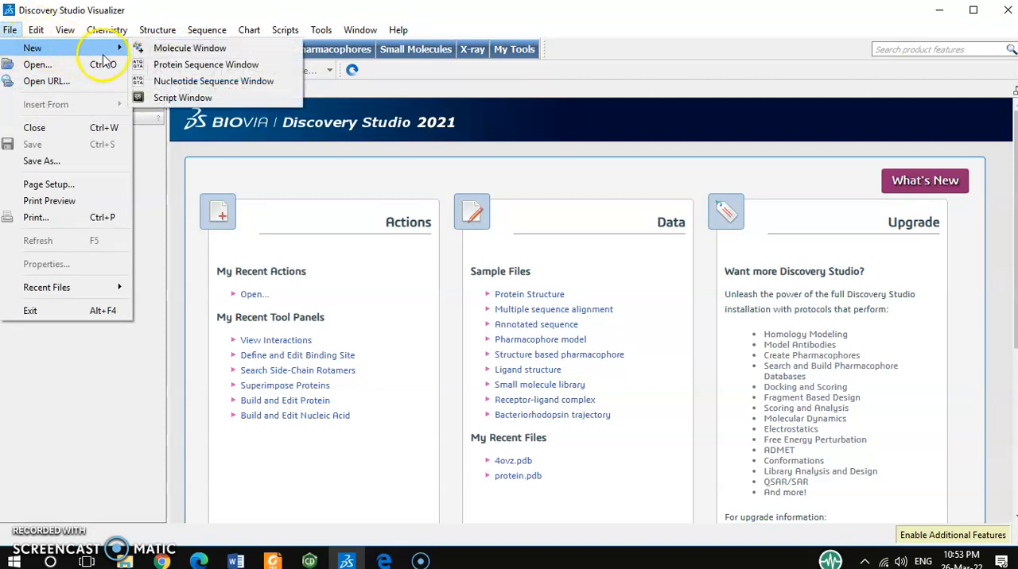
click(196, 53)
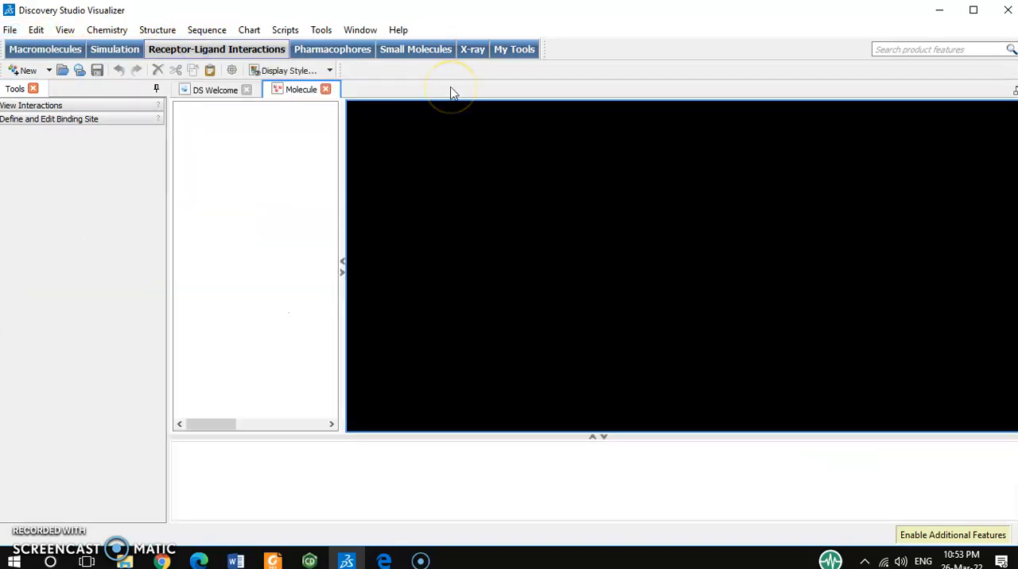
click(682, 178)
click(676, 174)
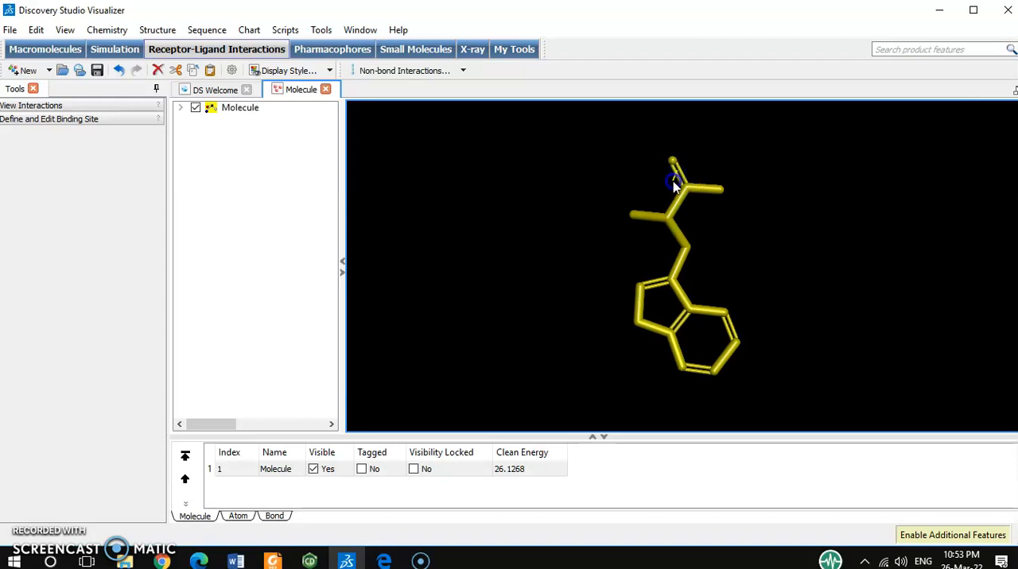
Clear the selection on the pasted tryptophan molecule so that none of its atoms or bonds are selected.
click(696, 171)
click(770, 112)
click(765, 147)
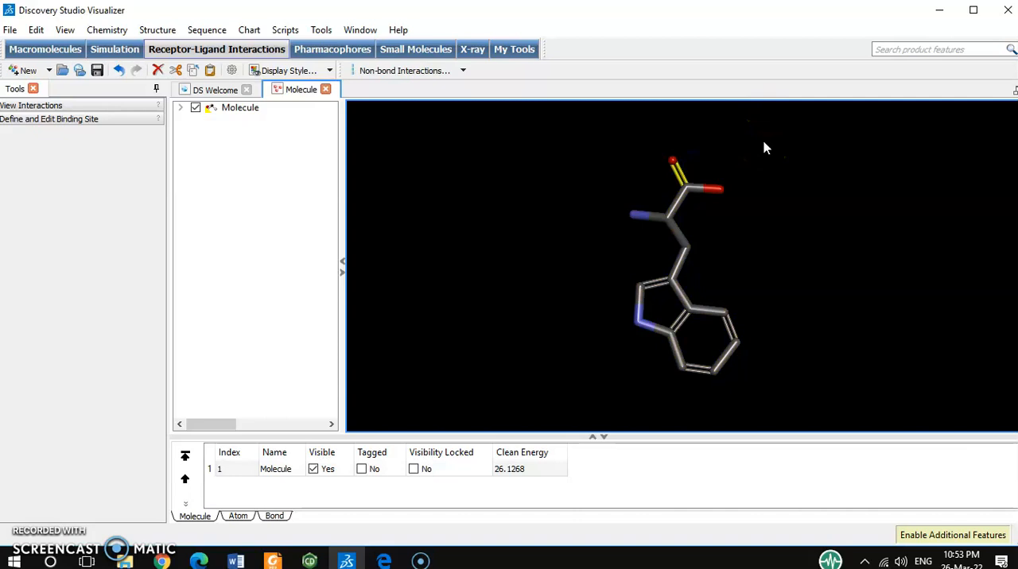
click(389, 227)
click(158, 170)
Select the whole tryptophan molecule and rotate it with the Rotate mouse mode until its long axis lies roughly horizontal.
click(235, 112)
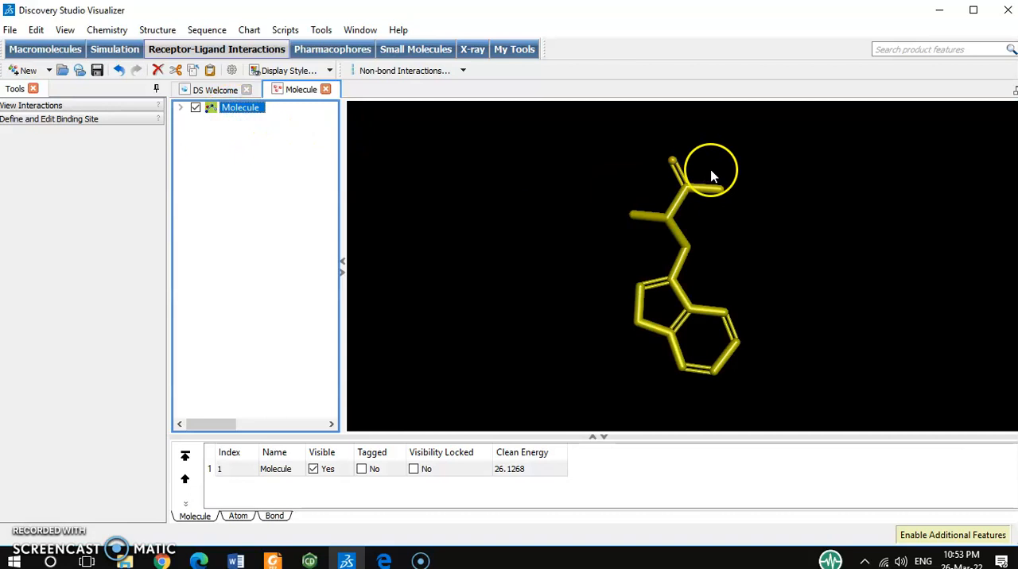
click(755, 171)
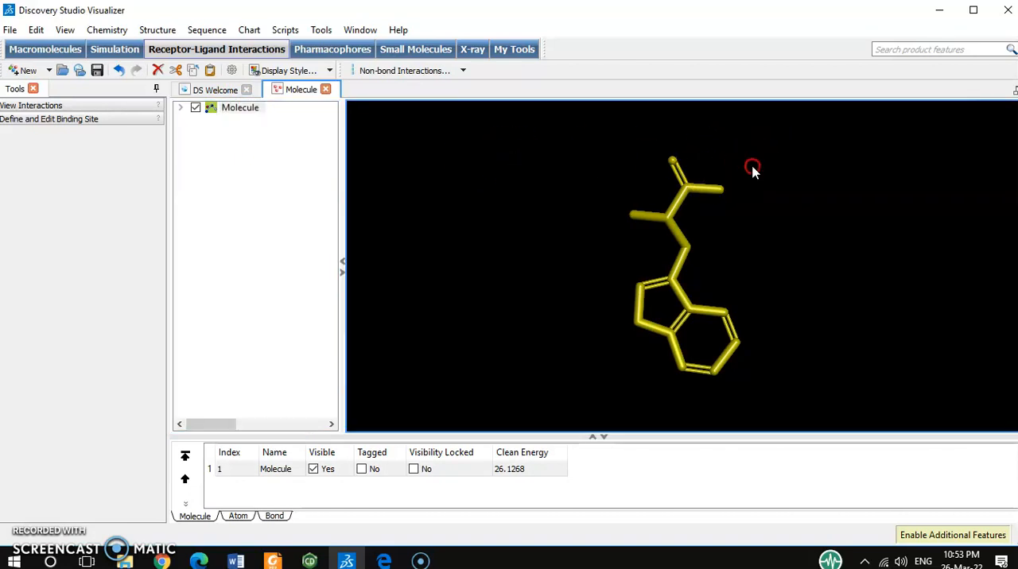
right_click(755, 173)
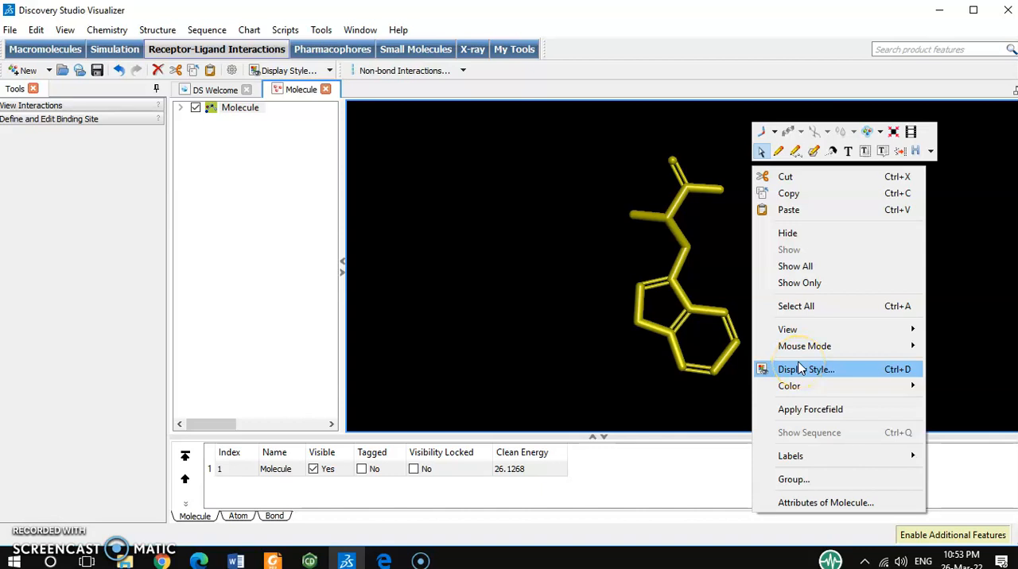
mouse_move(804, 350)
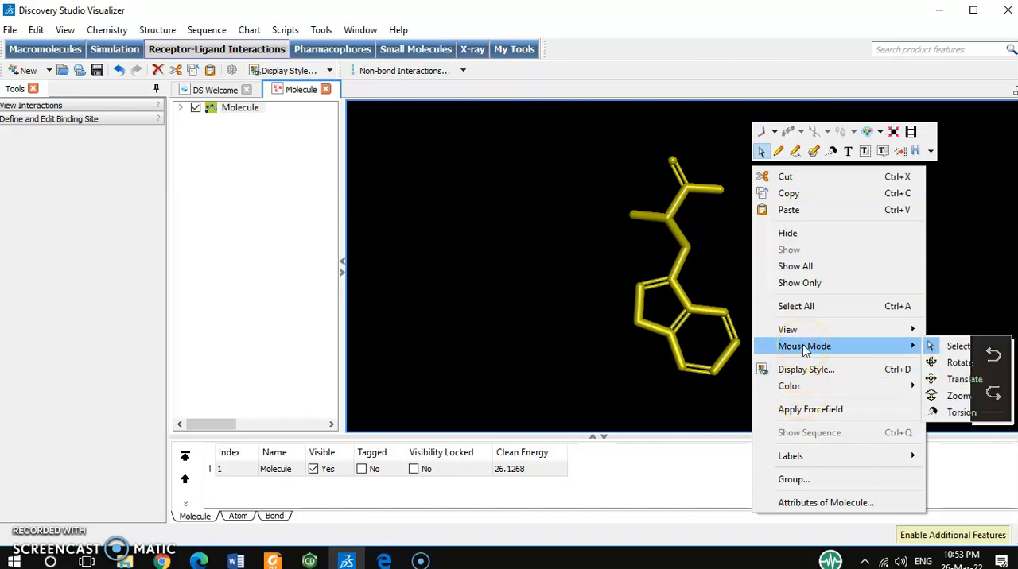
click(953, 363)
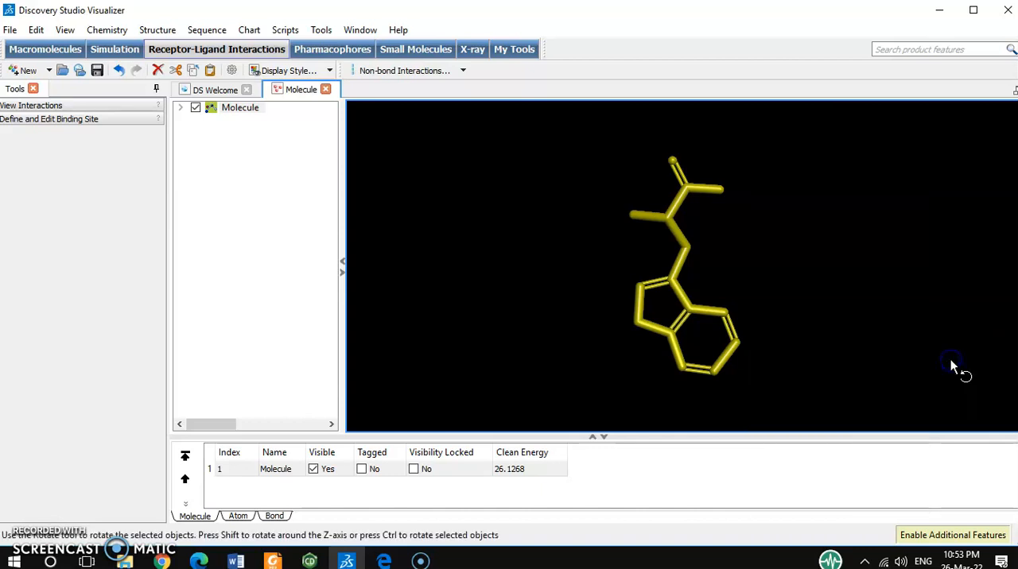
drag(693, 208, 679, 149)
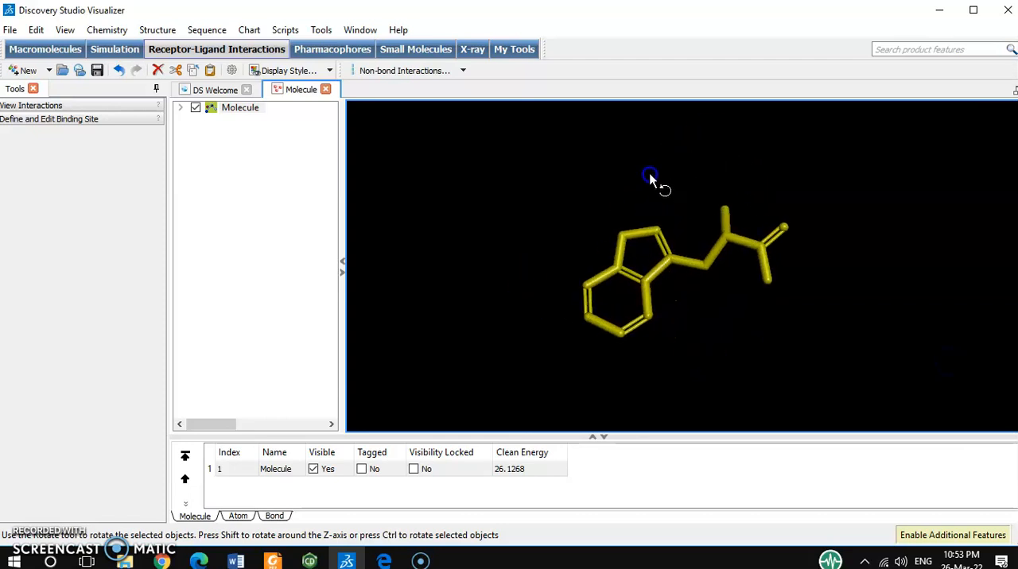
mouse_move(608, 295)
mouse_down()
mouse_move(693, 159)
mouse_move(589, 263)
mouse_move(594, 295)
mouse_up()
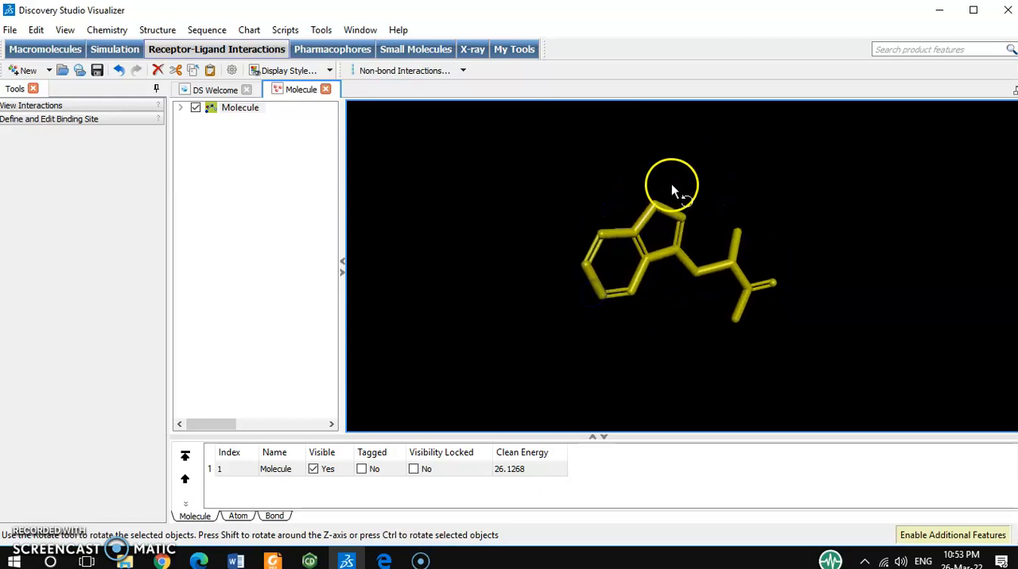
drag(671, 183, 639, 189)
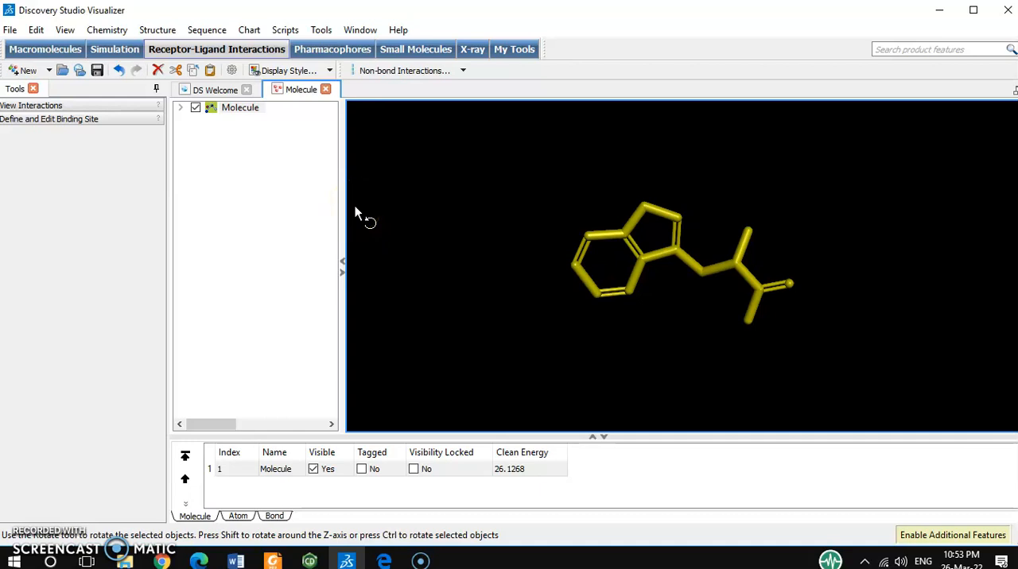
click(561, 185)
click(740, 218)
click(478, 159)
click(207, 86)
Examine the file formats offered for saving the molecule under a new name, and leave without saving.
click(10, 31)
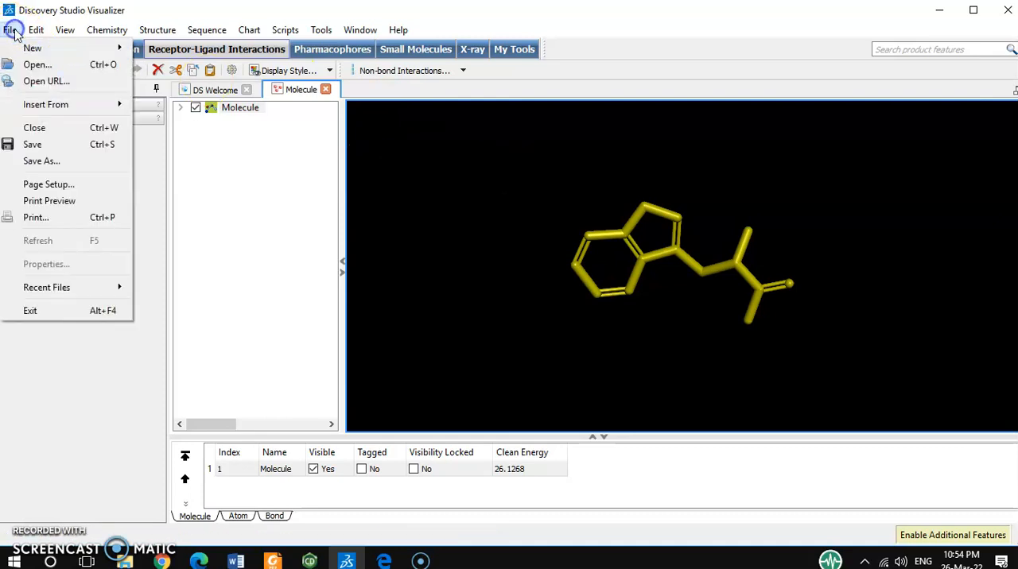
click(32, 161)
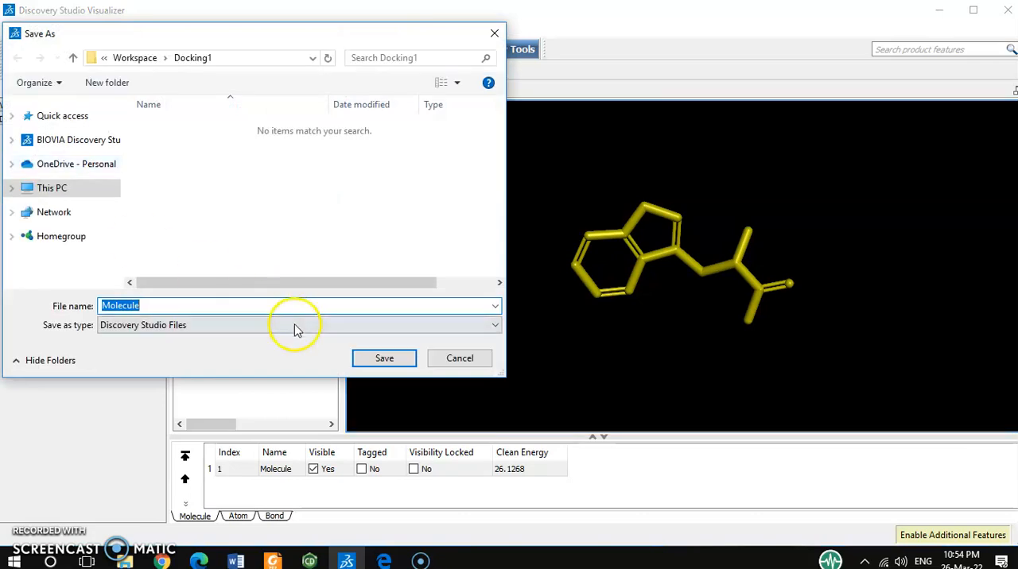
click(295, 326)
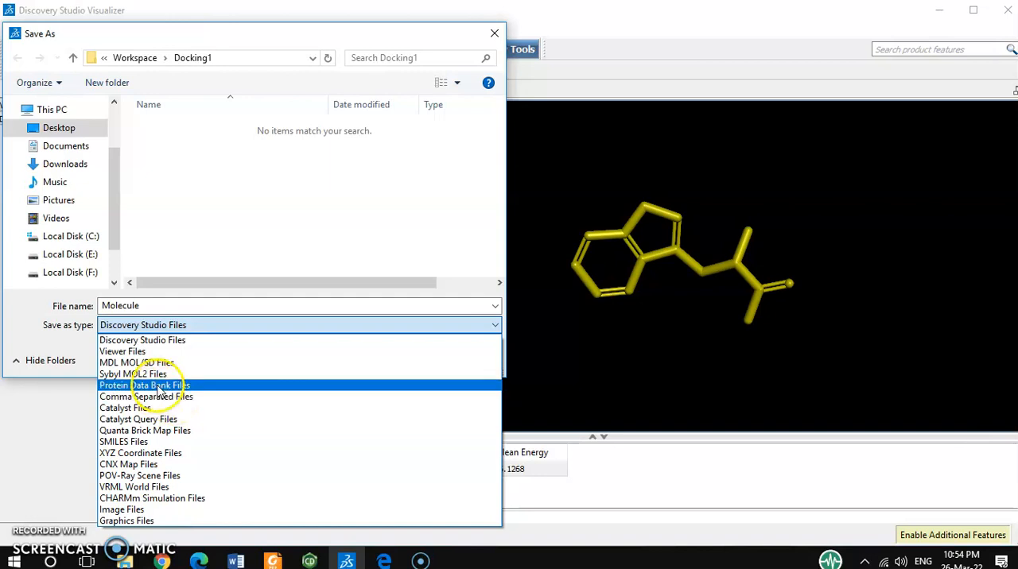
click(263, 420)
click(523, 390)
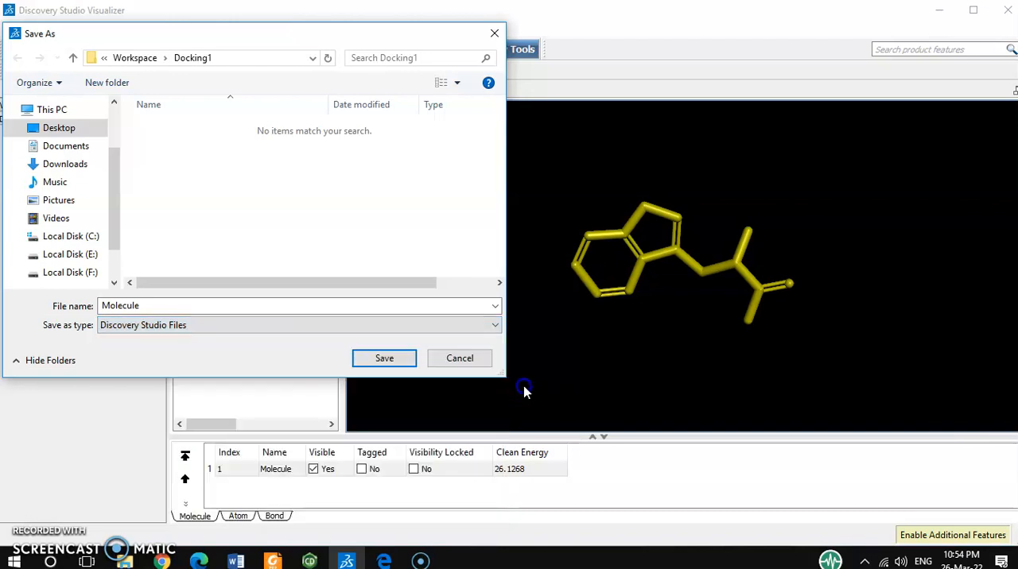
click(492, 37)
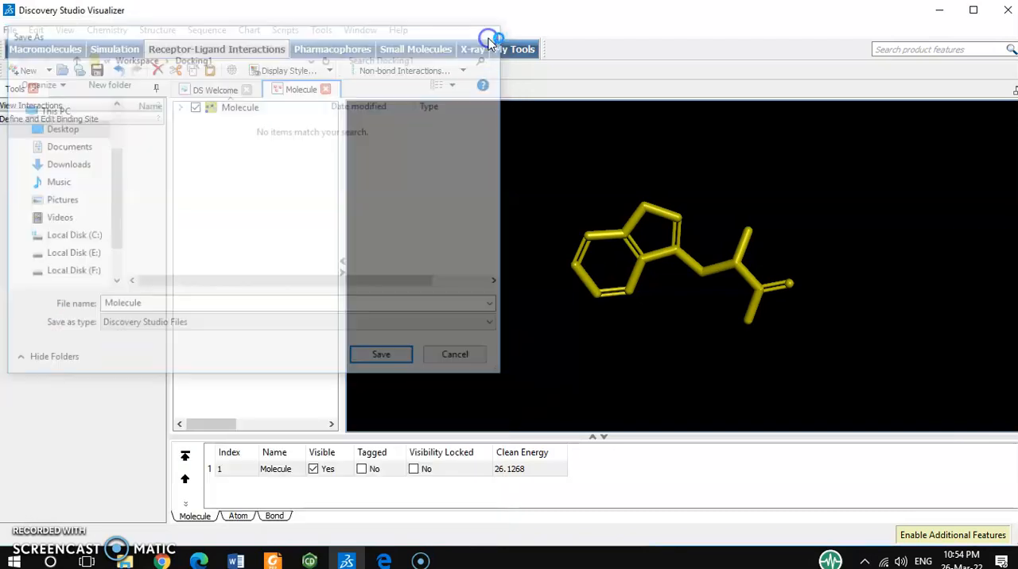